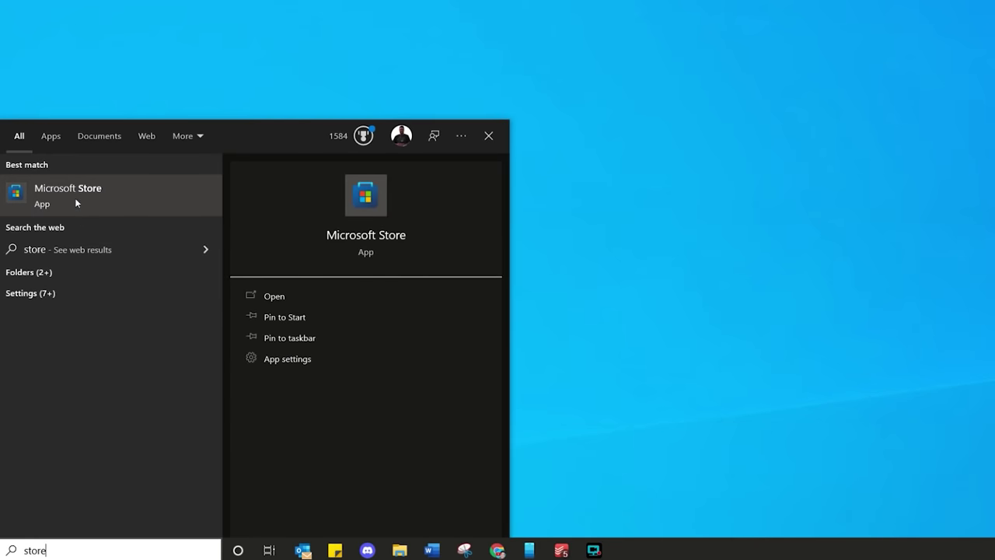
- Go to the Duplicates Cleaner page in Microsoft Store and install the app
{"action": "left_click", "coordinate": [75, 202]}
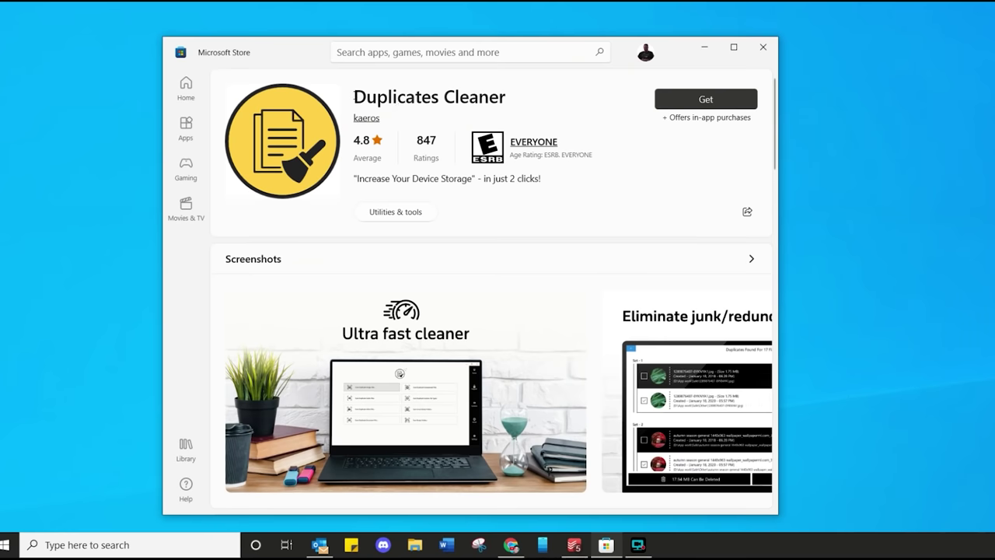
{"action": "left_click_drag", "start_coordinate": [355, 97], "coordinate": [506, 99]}
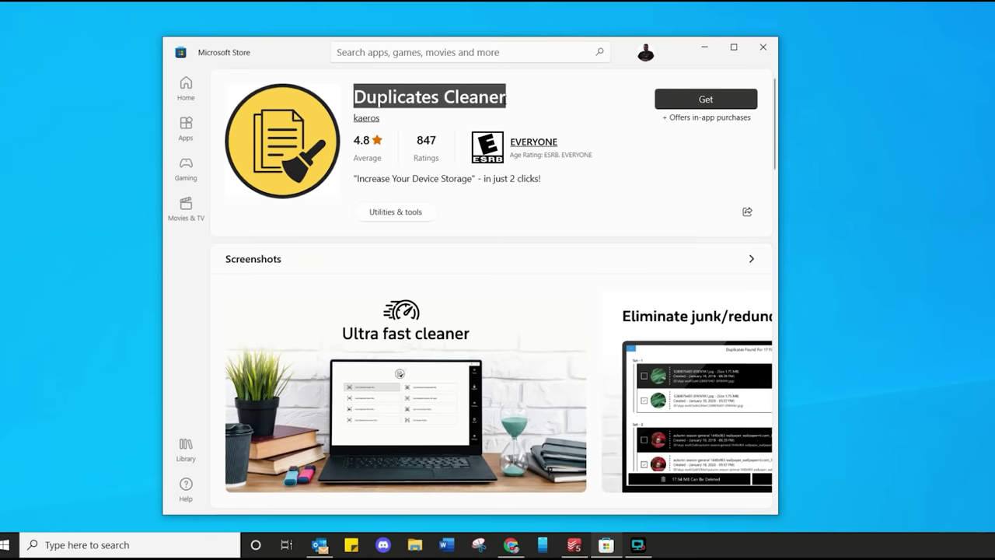
{"action": "left_click", "coordinate": [626, 226]}
{"action": "left_click", "coordinate": [703, 99]}
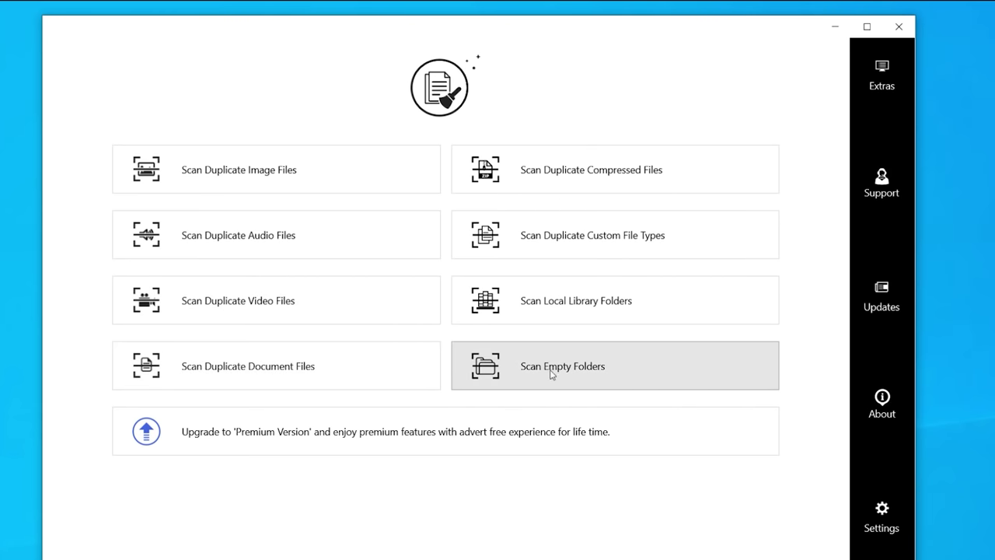
- Scan the Pictures folder for duplicate image files, review the results, and return to the scan menu
{"action": "left_click", "coordinate": [379, 178]}
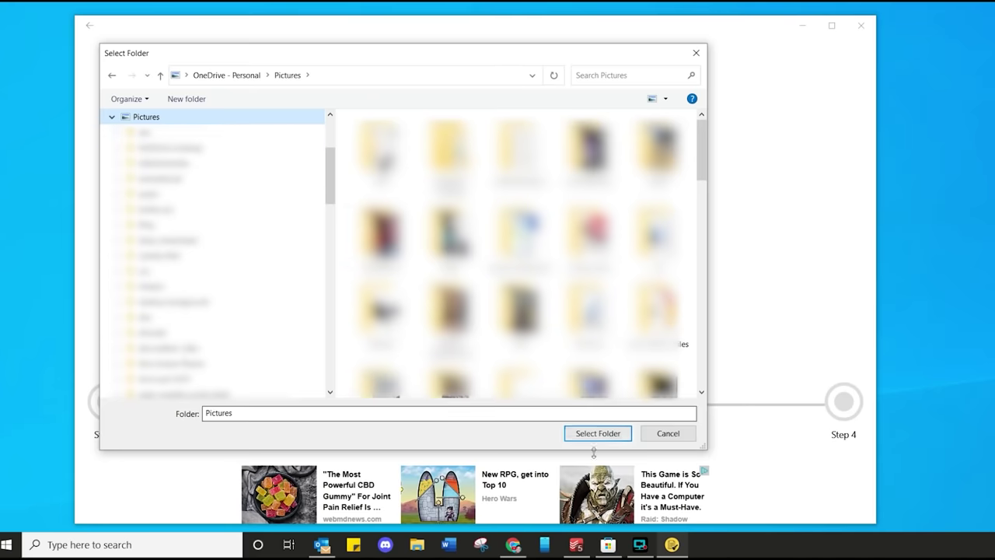
{"action": "left_click", "coordinate": [597, 433]}
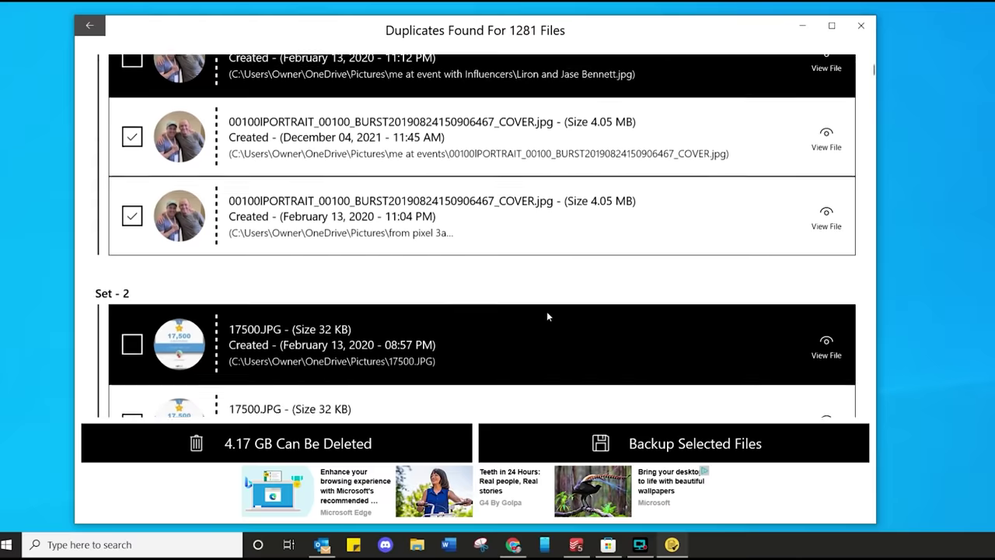
{"action": "scroll", "coordinate": [411, 245], "scroll_direction": "up", "scroll_amount": 1}
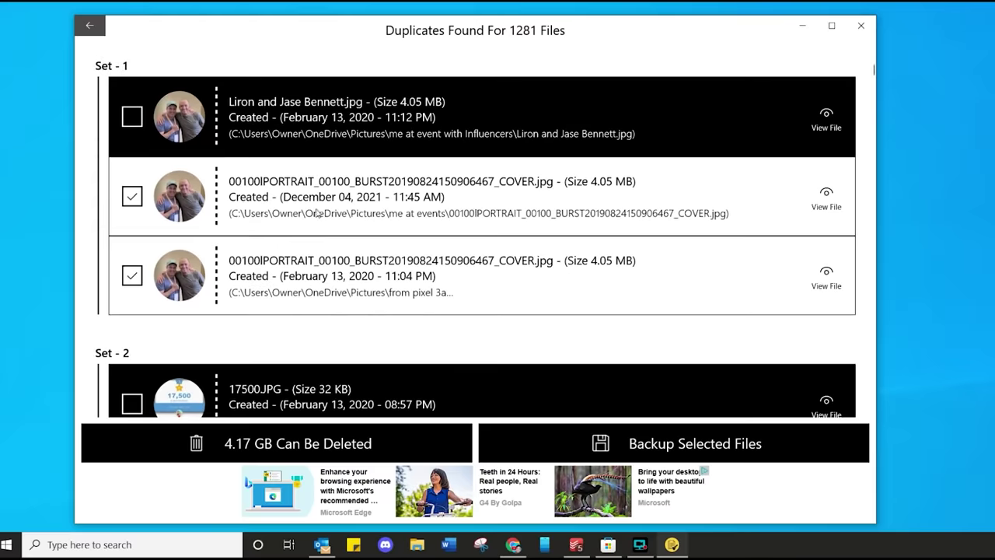
{"action": "left_click", "coordinate": [90, 27]}
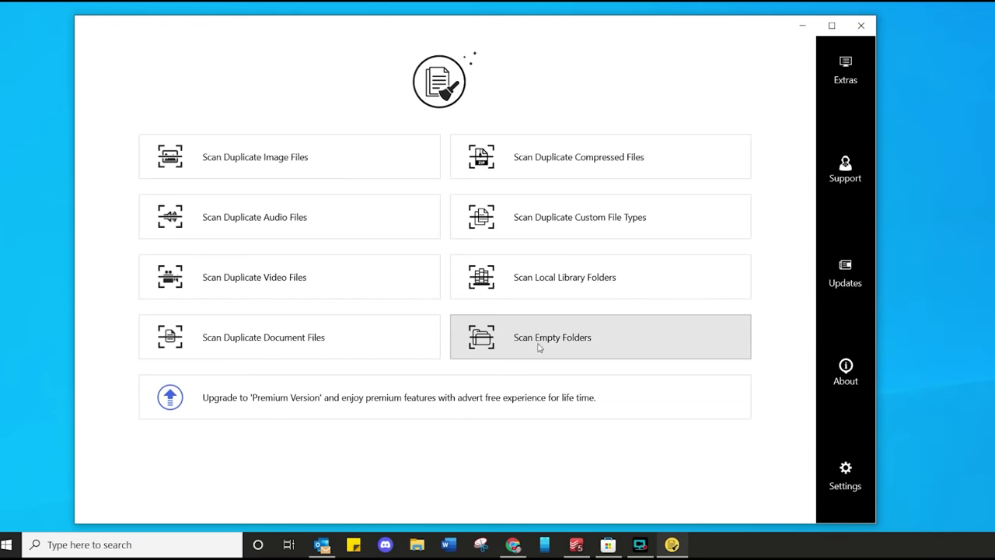
- Try the premium-only empty folder, compressed file and custom file type scans, then open Settings
{"action": "left_click", "coordinate": [556, 342]}
{"action": "left_click", "coordinate": [653, 301]}
{"action": "left_click", "coordinate": [666, 173]}
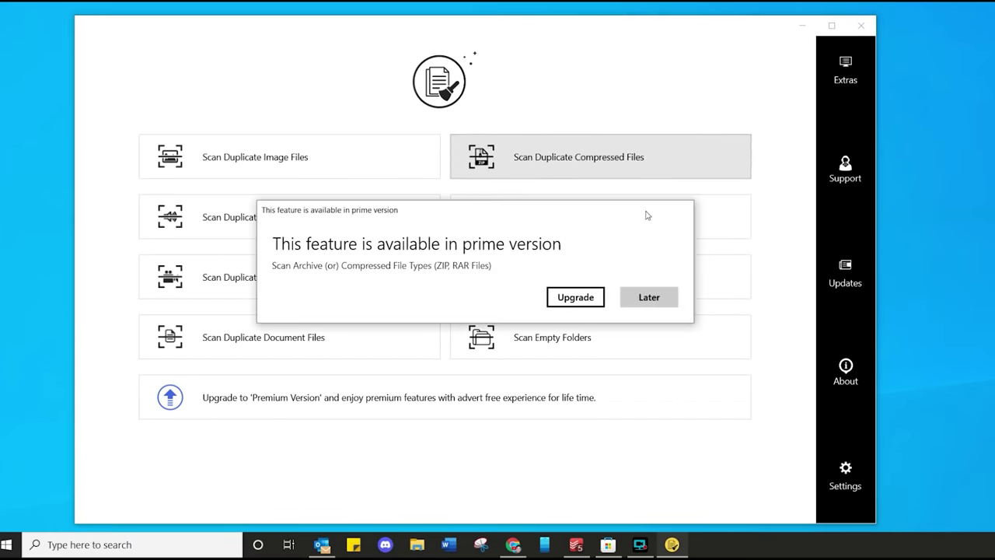
{"action": "left_click", "coordinate": [648, 298]}
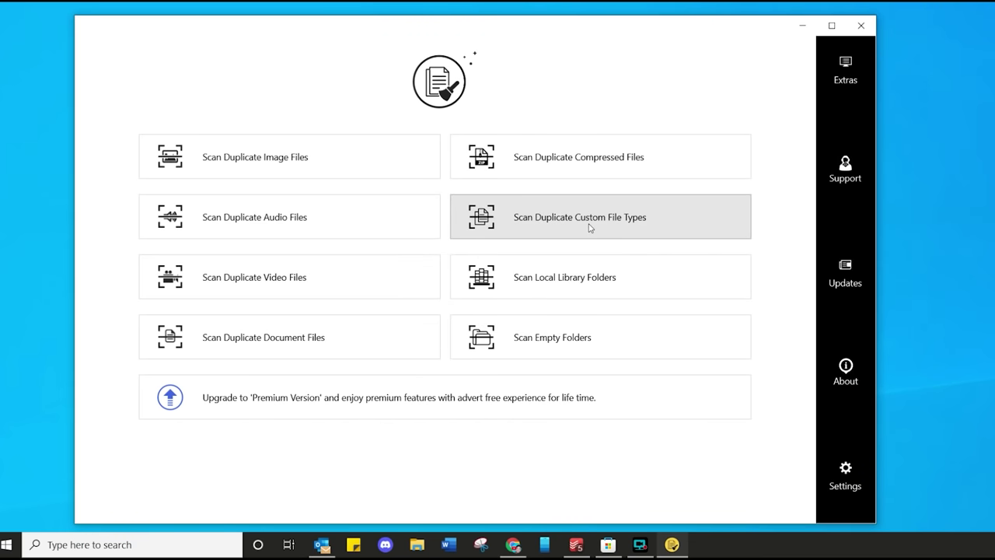
{"action": "left_click", "coordinate": [589, 227]}
{"action": "left_click", "coordinate": [648, 298]}
{"action": "left_click", "coordinate": [598, 338]}
{"action": "left_click", "coordinate": [657, 298]}
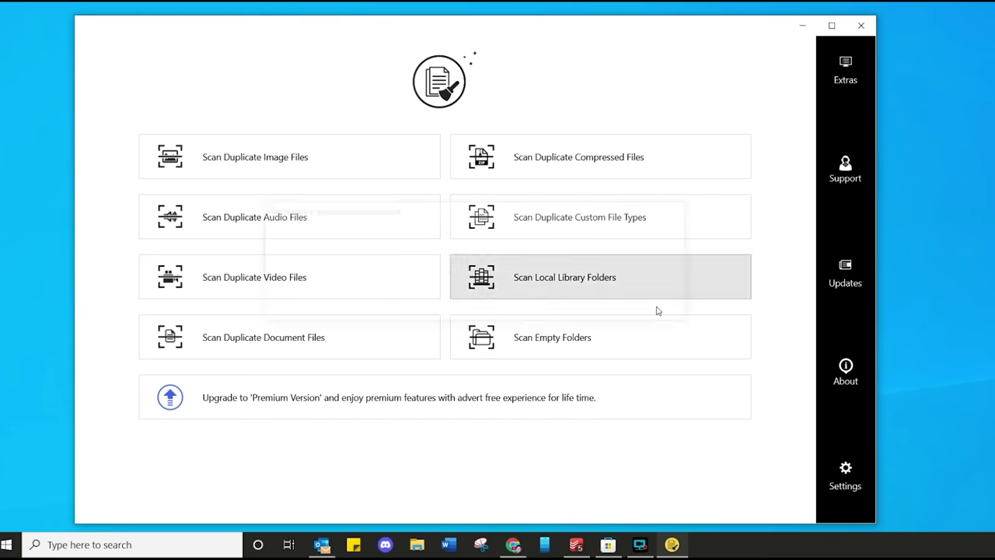
{"action": "left_click", "coordinate": [843, 474]}
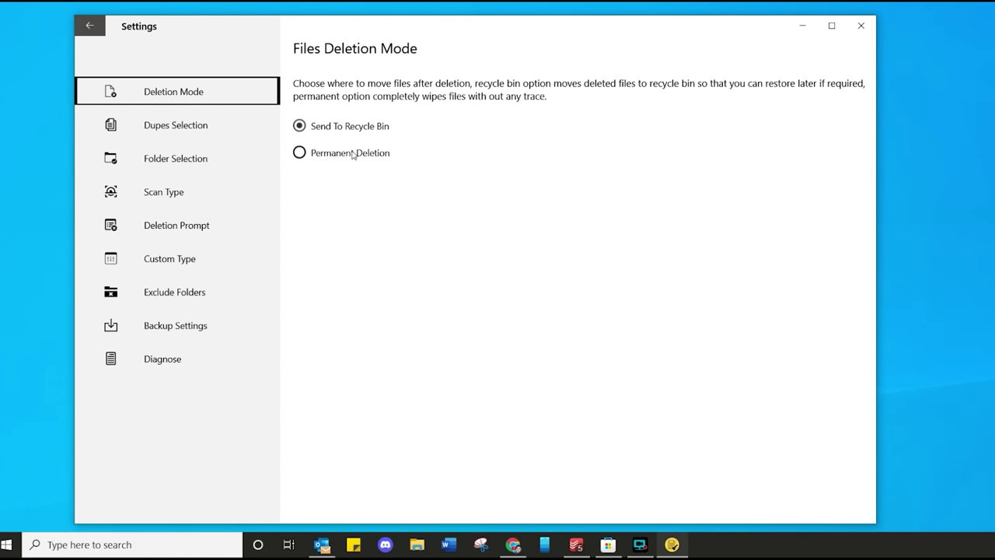
- Show the Scan Type preferences in Duplicates Cleaner's Settings
{"action": "left_click", "coordinate": [194, 197]}
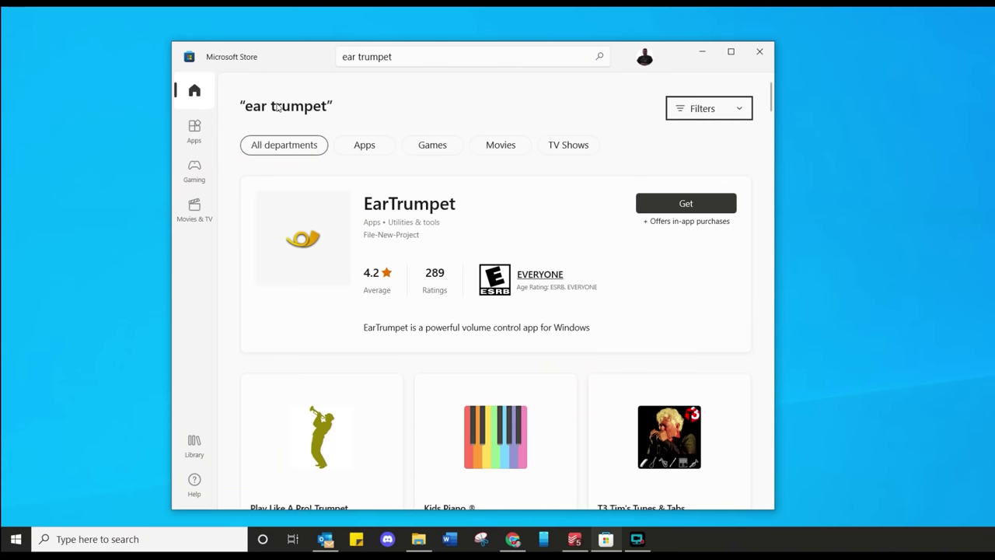
- Open EarTrumpet's Microsoft Store page and install it with Get
{"action": "left_click", "coordinate": [418, 206]}
{"action": "left_click", "coordinate": [709, 106]}
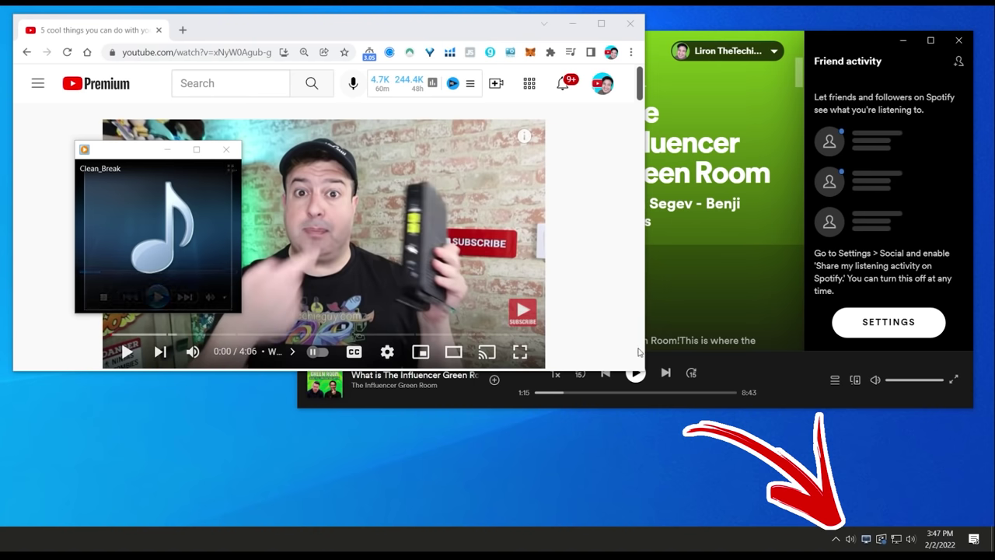
- Start audio playing in the Clean_Break player, the YouTube video and a Spotify podcast
{"action": "left_click", "coordinate": [849, 539]}
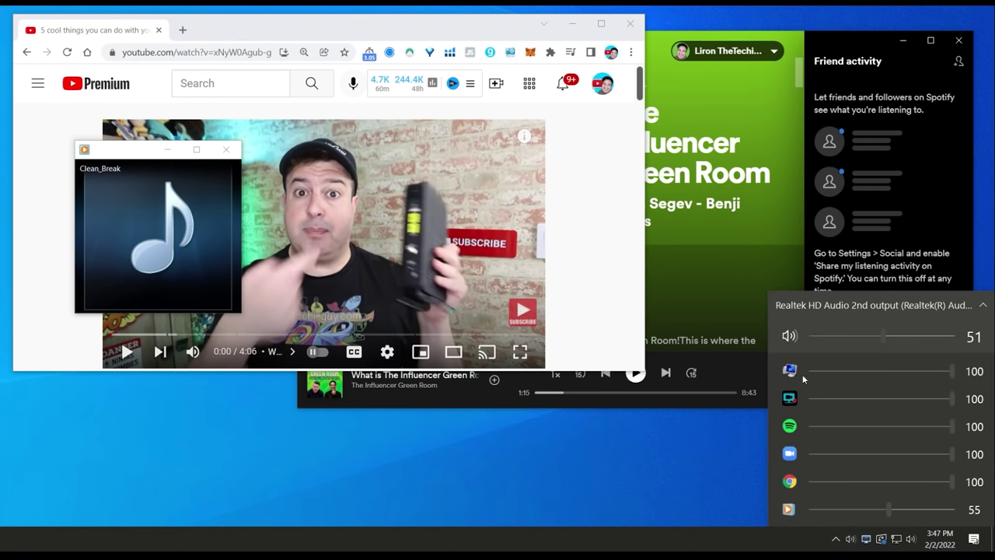
{"action": "left_click", "coordinate": [532, 489]}
{"action": "mouse_move", "coordinate": [156, 261]}
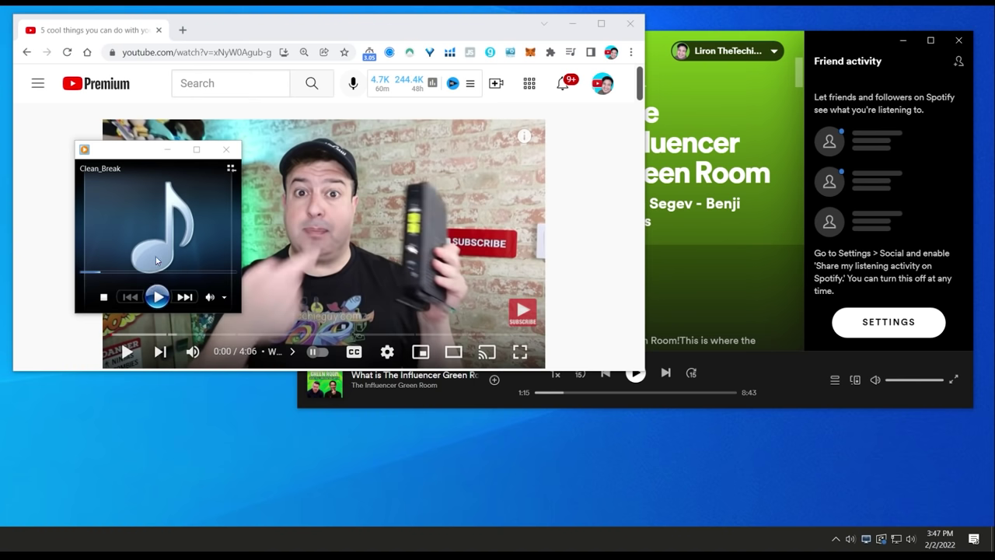
{"action": "left_click", "coordinate": [156, 296]}
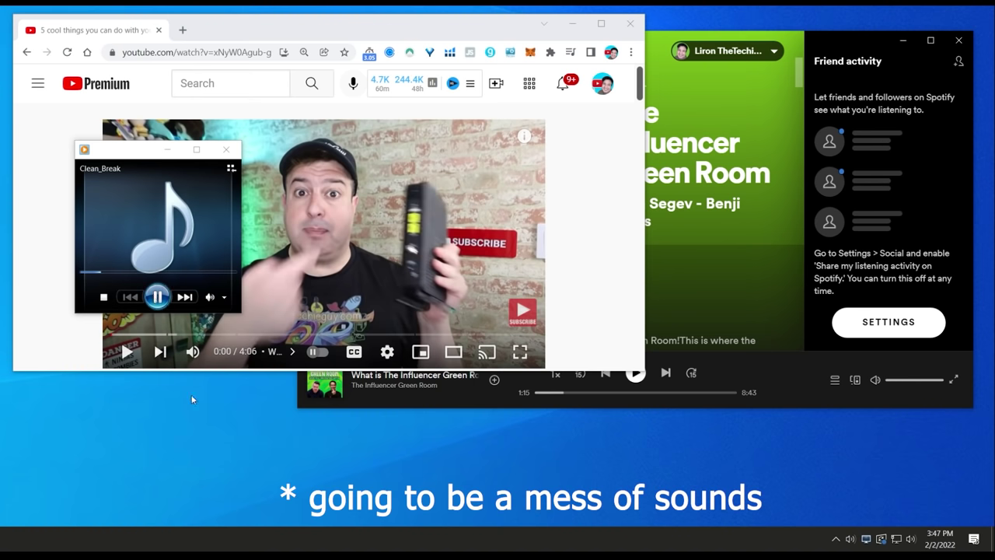
{"action": "left_click", "coordinate": [127, 352]}
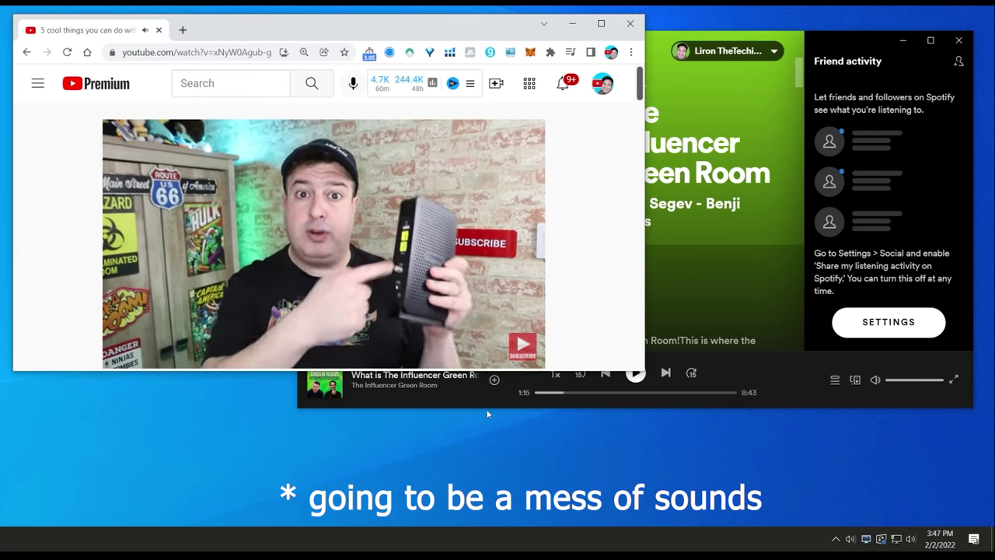
{"action": "left_click", "coordinate": [802, 87]}
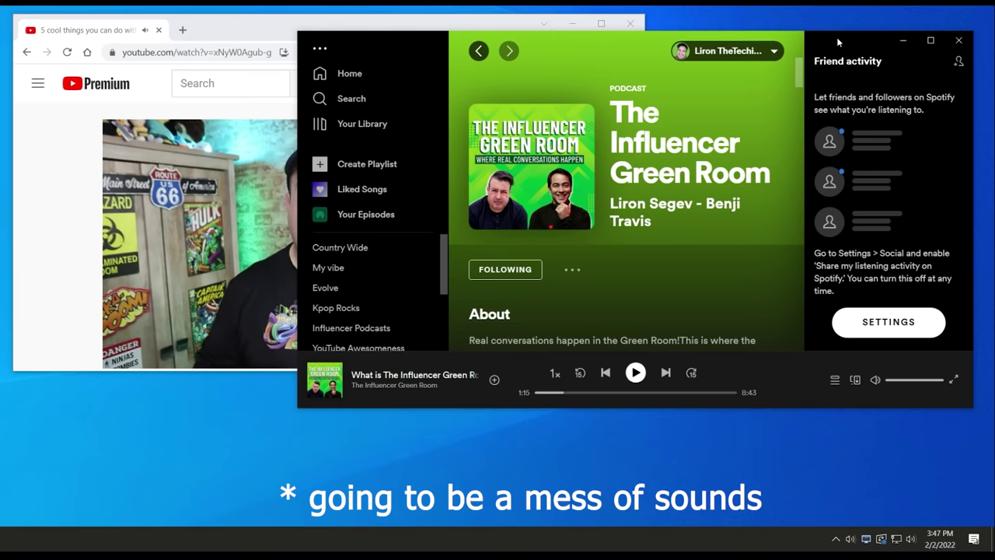
{"action": "left_click", "coordinate": [641, 372]}
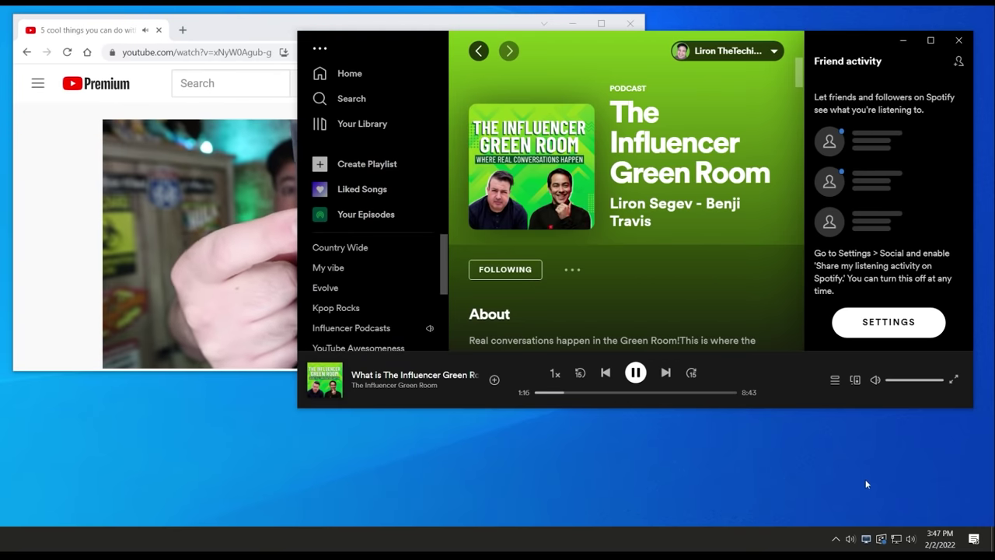
- In EarTrumpet's mixer, lower Chrome's volume to 24, then raise it to 83
{"action": "left_click", "coordinate": [851, 536]}
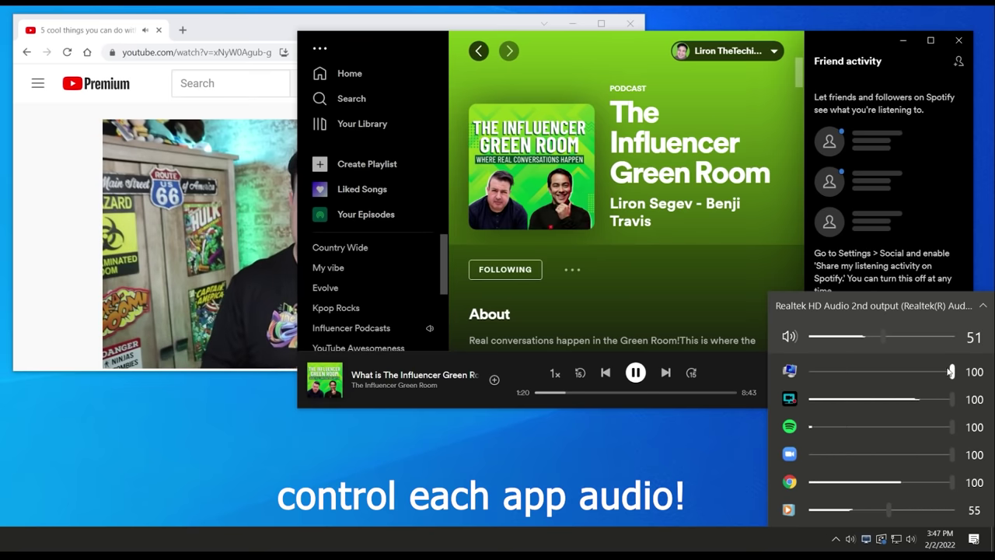
{"action": "left_click_drag", "start_coordinate": [953, 483], "coordinate": [819, 512]}
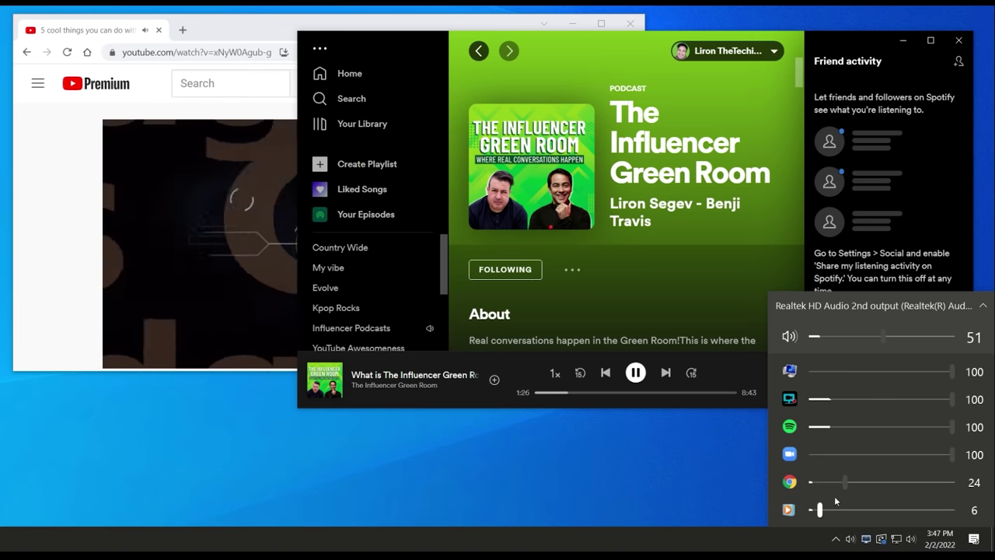
{"action": "left_click_drag", "start_coordinate": [846, 482], "coordinate": [929, 482]}
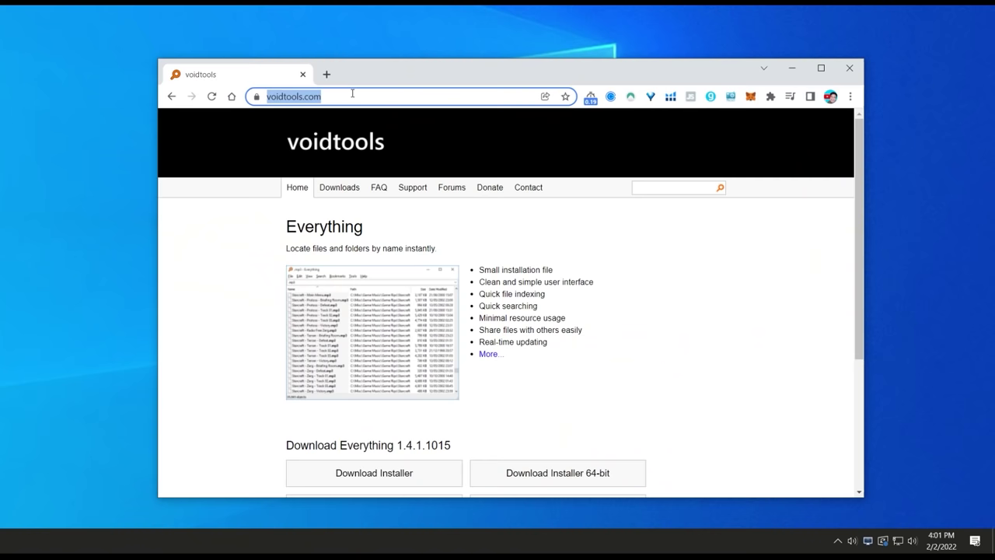
- Reveal the full voidtools address and scroll down to the Everything installer downloads
{"action": "left_click", "coordinate": [355, 94]}
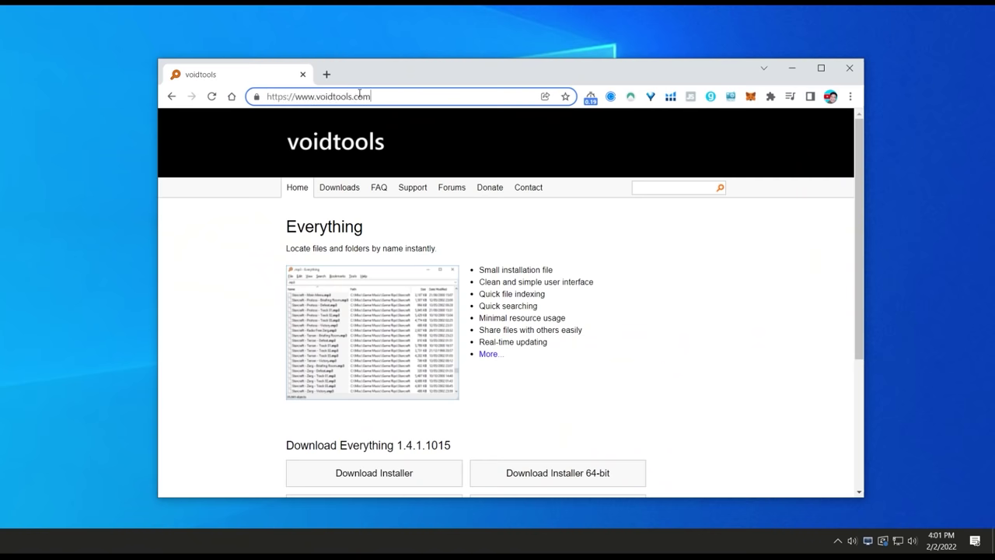
{"action": "scroll", "coordinate": [660, 287], "scroll_direction": "down", "scroll_amount": 3}
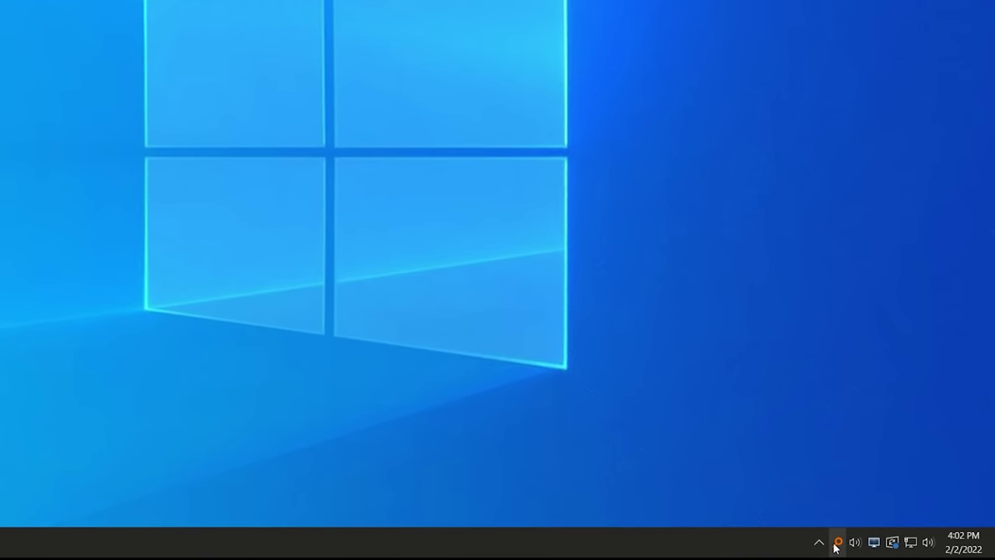
- Open Everything's search window from the tray icon and search for 'usb usa'
{"action": "right_click", "coordinate": [837, 543]}
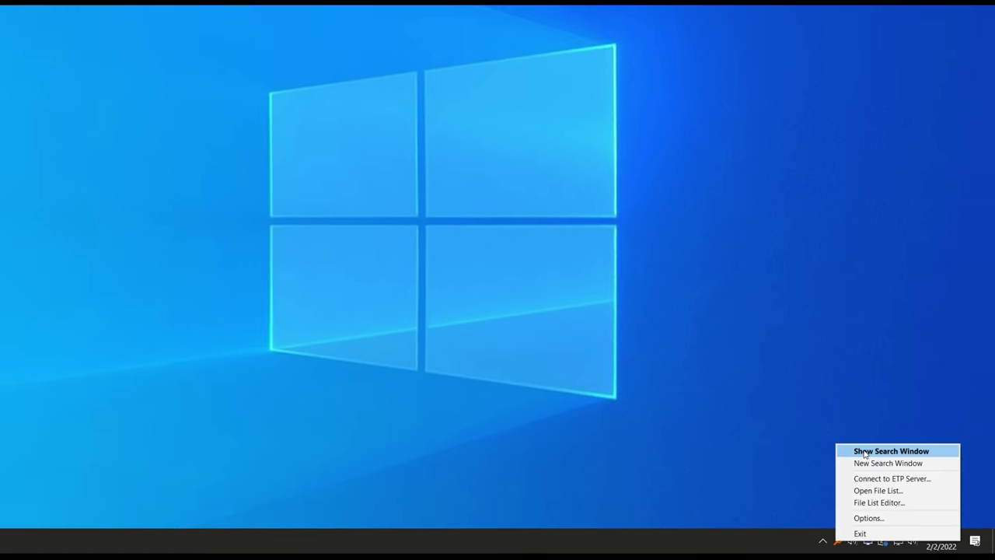
{"action": "left_click", "coordinate": [865, 450]}
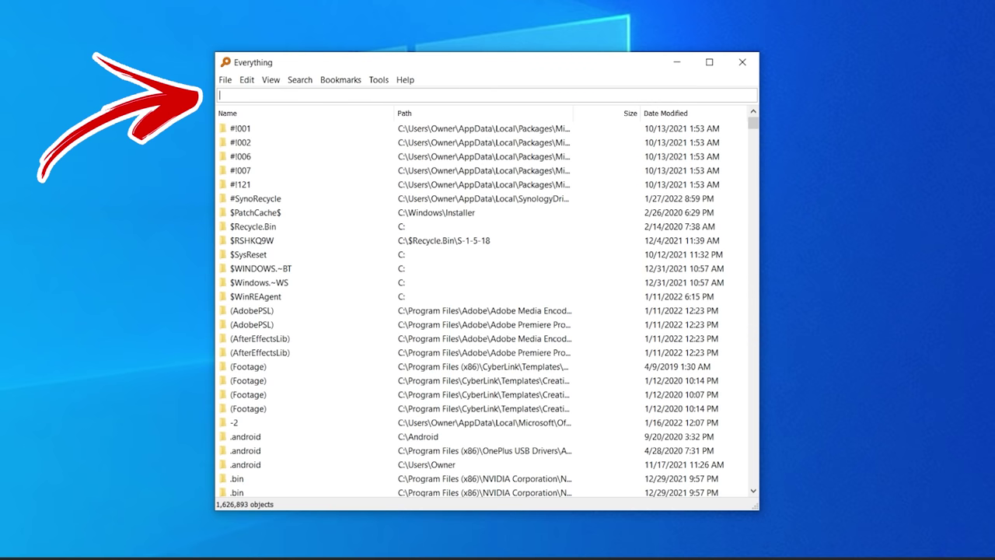
{"action": "type", "text": "usb usa"}
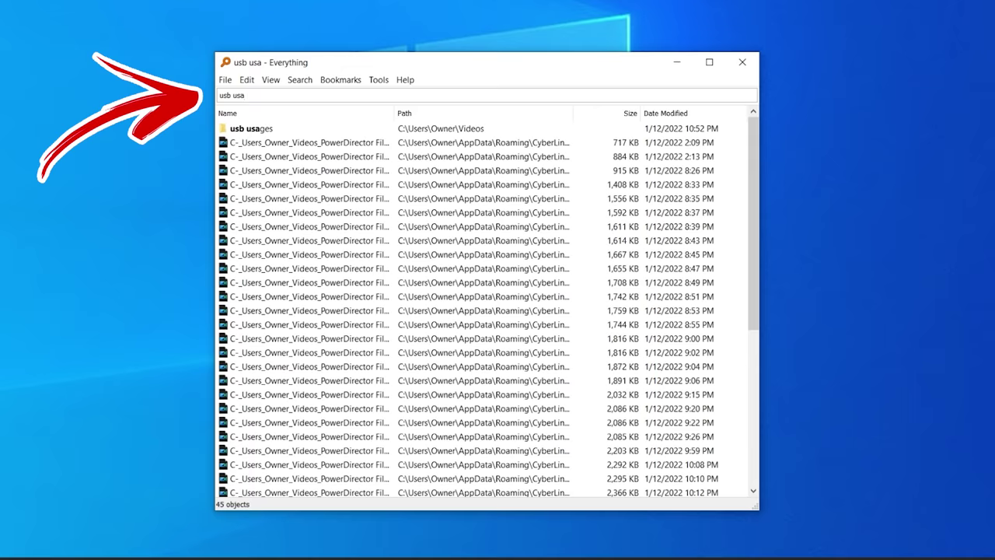
{"action": "scroll", "coordinate": [604, 328], "scroll_direction": "down", "scroll_amount": 6}
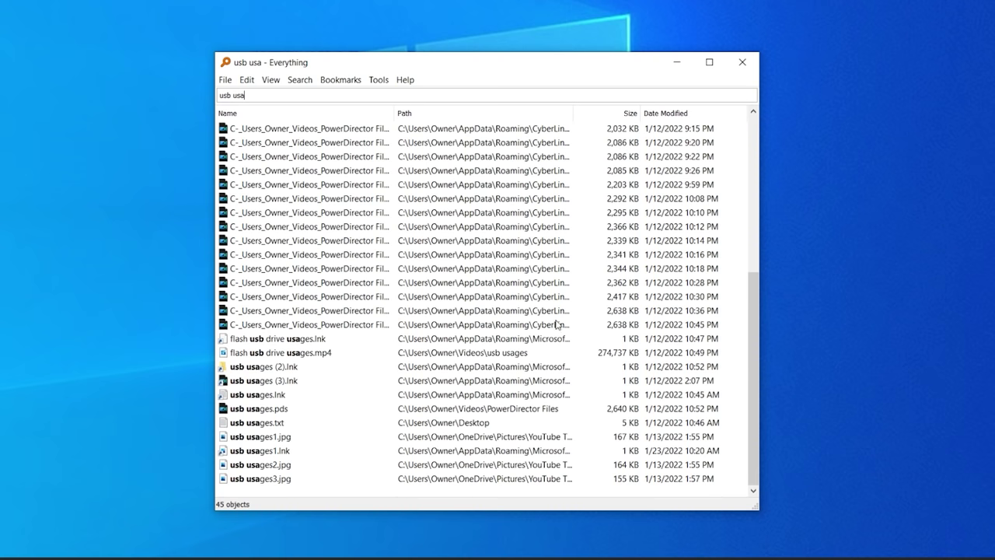
- Replace the query with 'liron', then with 'fast'
{"action": "left_click_drag", "start_coordinate": [263, 95], "coordinate": [148, 95]}
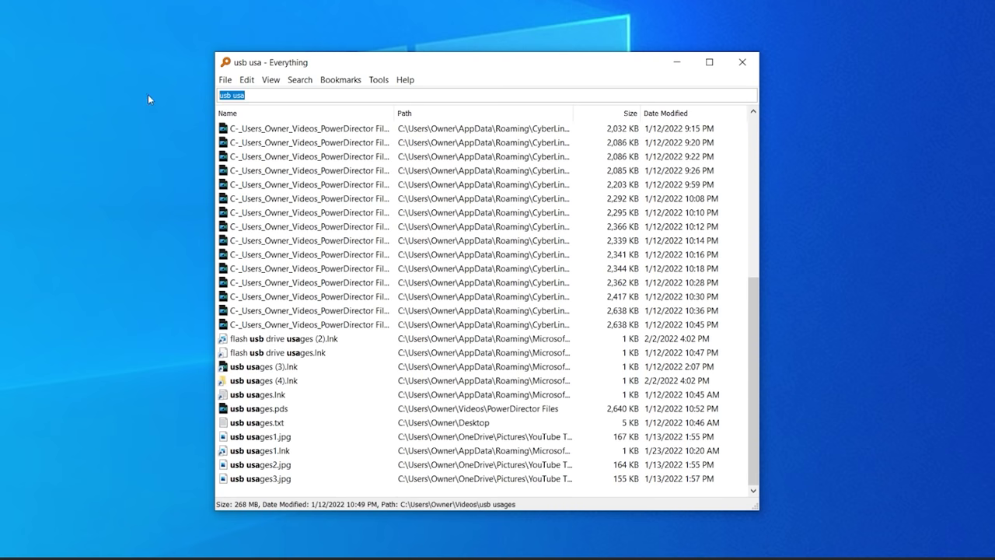
{"action": "key", "text": "BackSpace"}
{"action": "type", "text": "liron"}
{"action": "key", "text": "ctrl+a"}
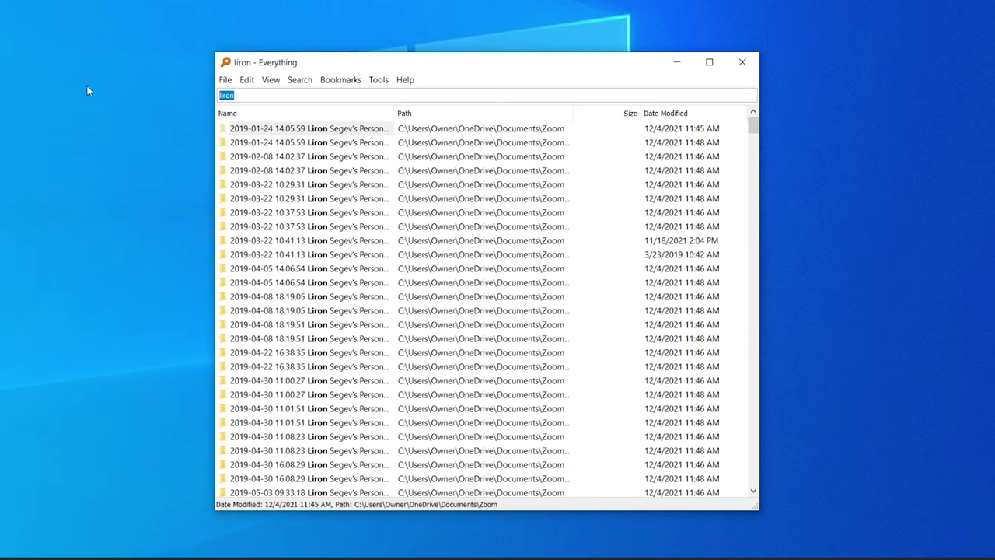
{"action": "key", "text": "BackSpace"}
{"action": "type", "text": "fast"}
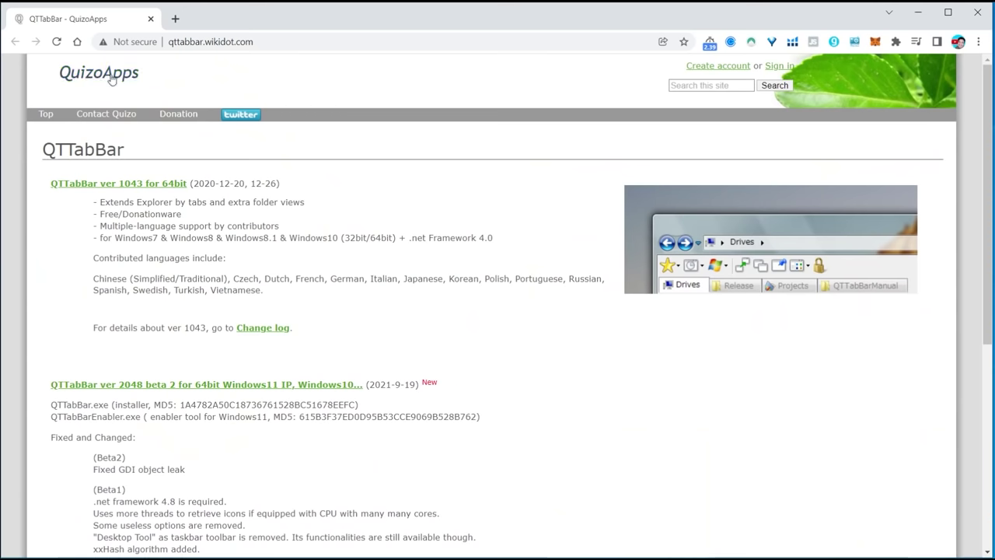
- Download the 'QTTabBar ver 1043 for 64bit' zip from qttabbar.wikidot.com
{"action": "left_click_drag", "start_coordinate": [168, 41], "coordinate": [294, 43]}
{"action": "left_click", "coordinate": [294, 42]}
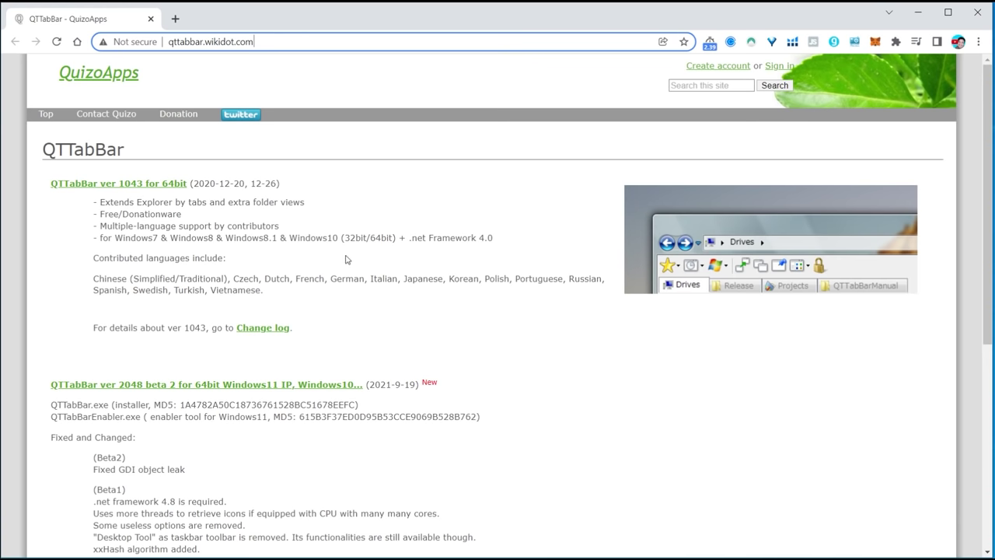
{"action": "left_click", "coordinate": [165, 190]}
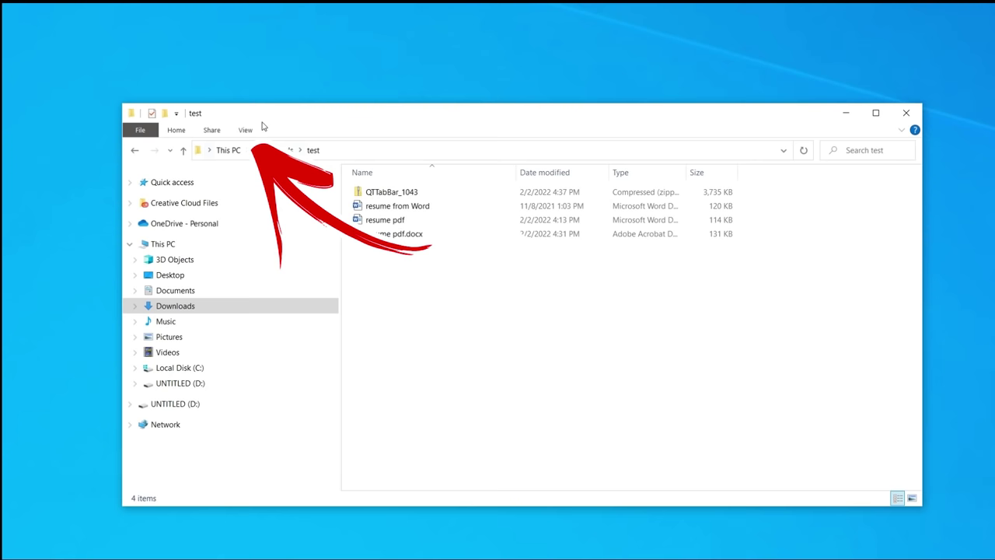
{"action": "left_click", "coordinate": [247, 130]}
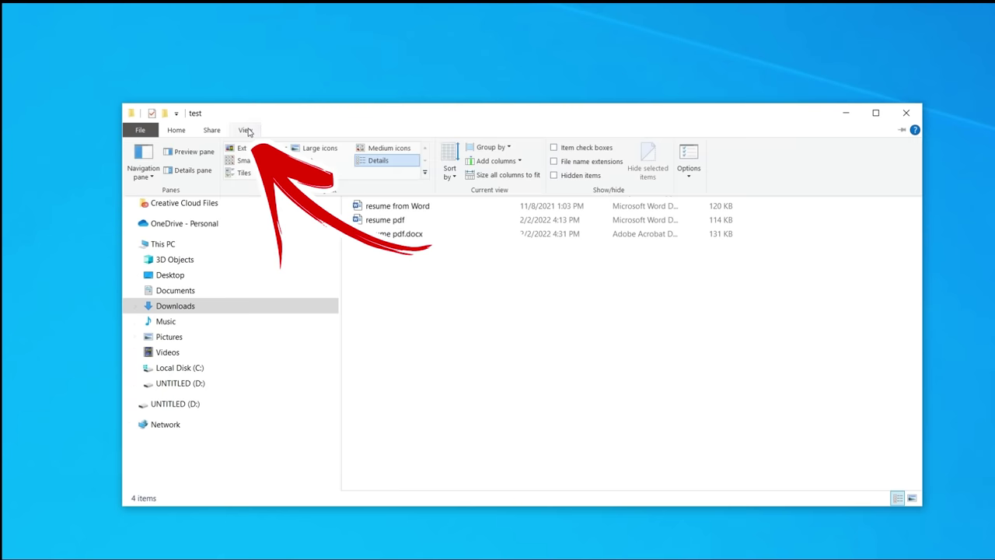
- Turn on the QTTabBar toolbar, open Music in a new tab, and return to the test tab
{"action": "left_click", "coordinate": [688, 177]}
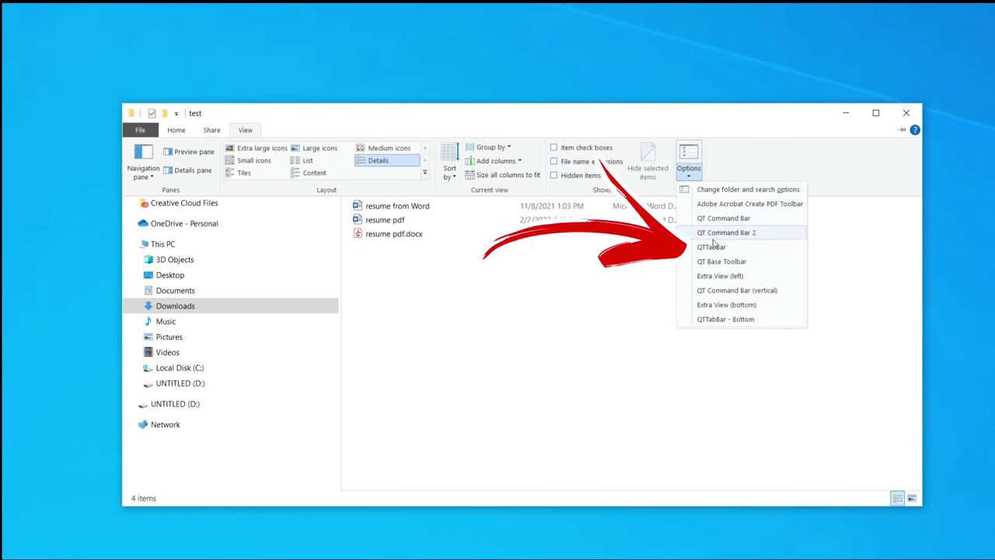
{"action": "left_click", "coordinate": [713, 247]}
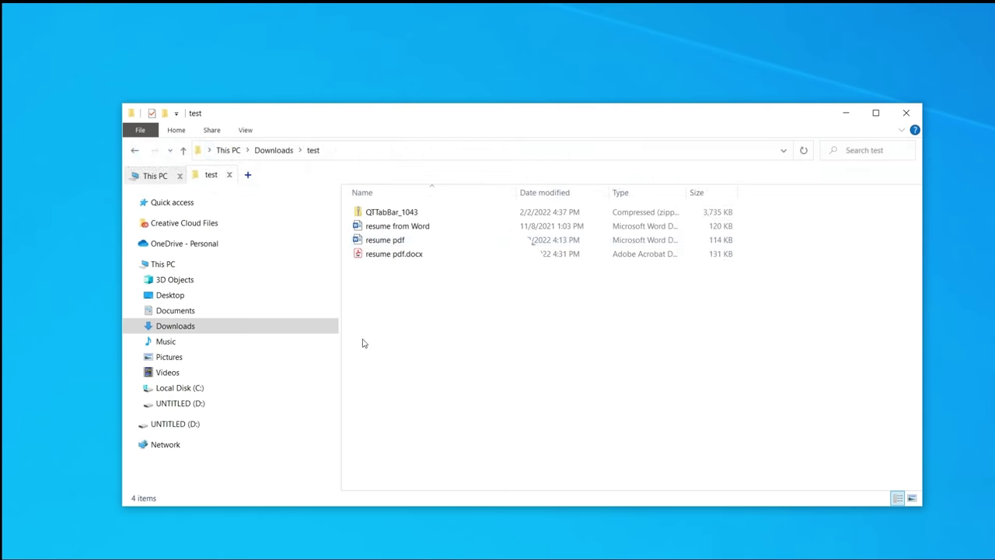
{"action": "right_click", "coordinate": [172, 341]}
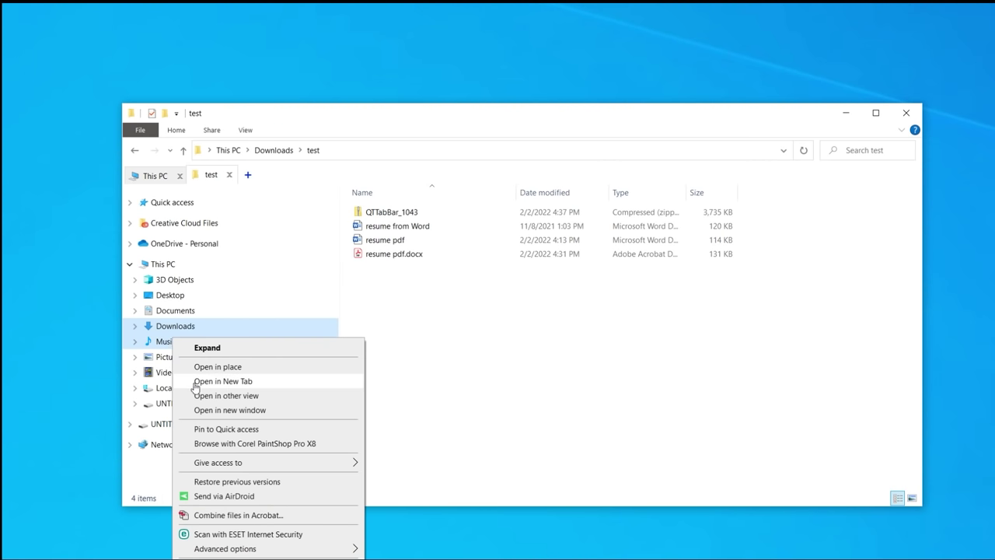
{"action": "left_click", "coordinate": [220, 381]}
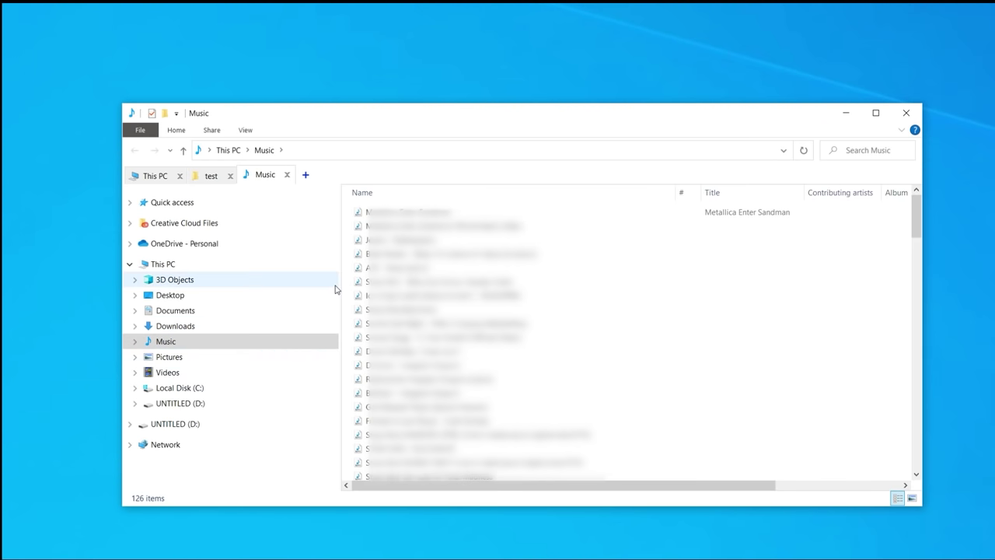
{"action": "left_click", "coordinate": [213, 177]}
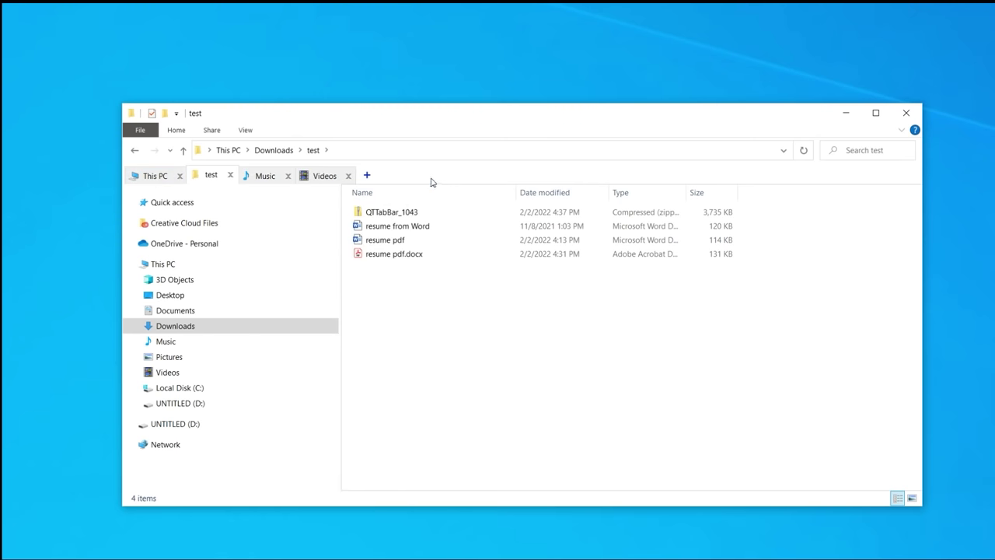
- In QTTabBar Options, show the choices for Double Click on Active Tab
{"action": "right_click", "coordinate": [440, 176]}
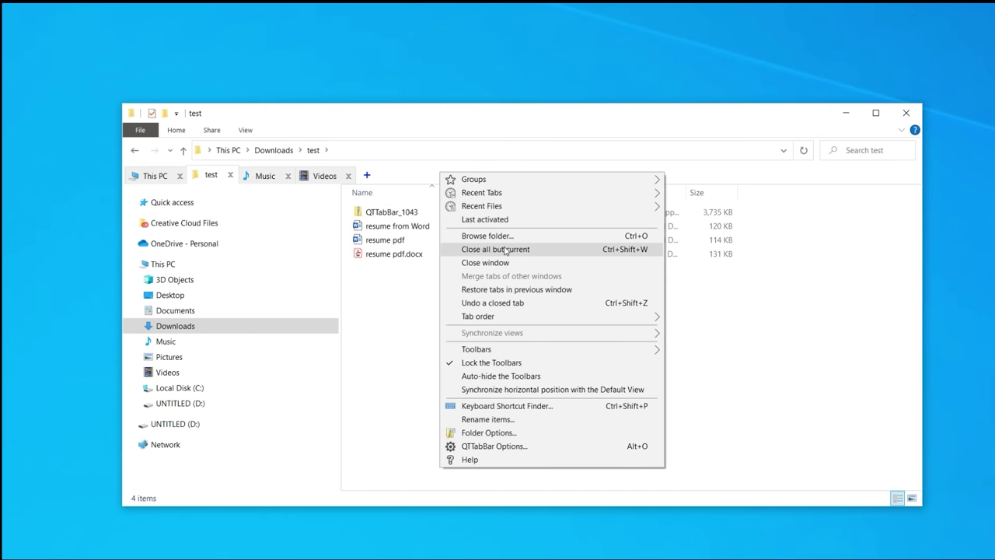
{"action": "left_click", "coordinate": [516, 447]}
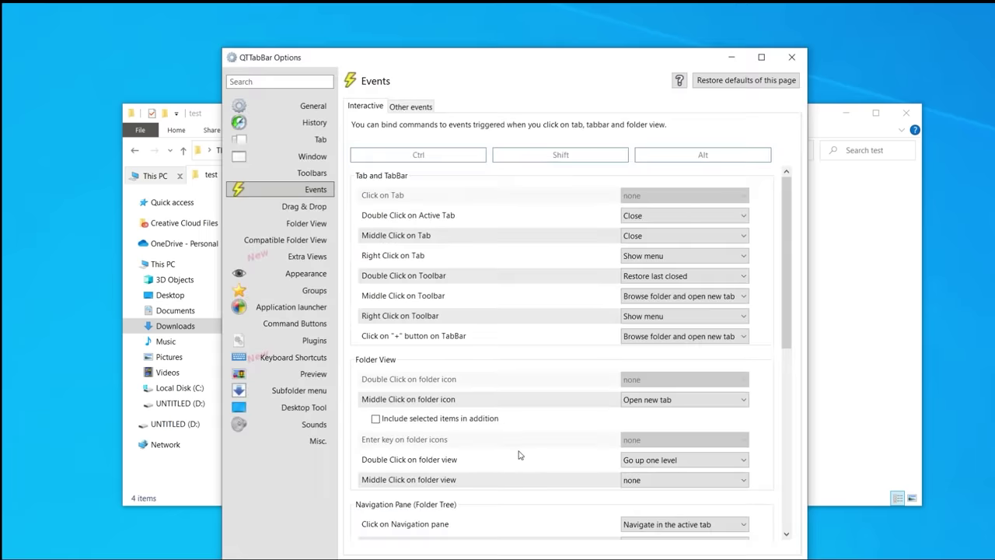
{"action": "left_click", "coordinate": [649, 219]}
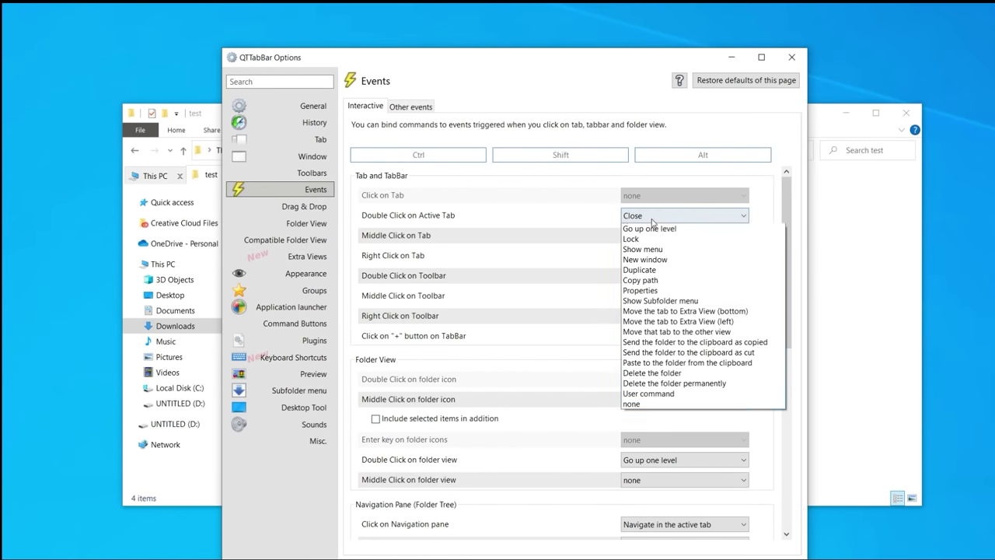